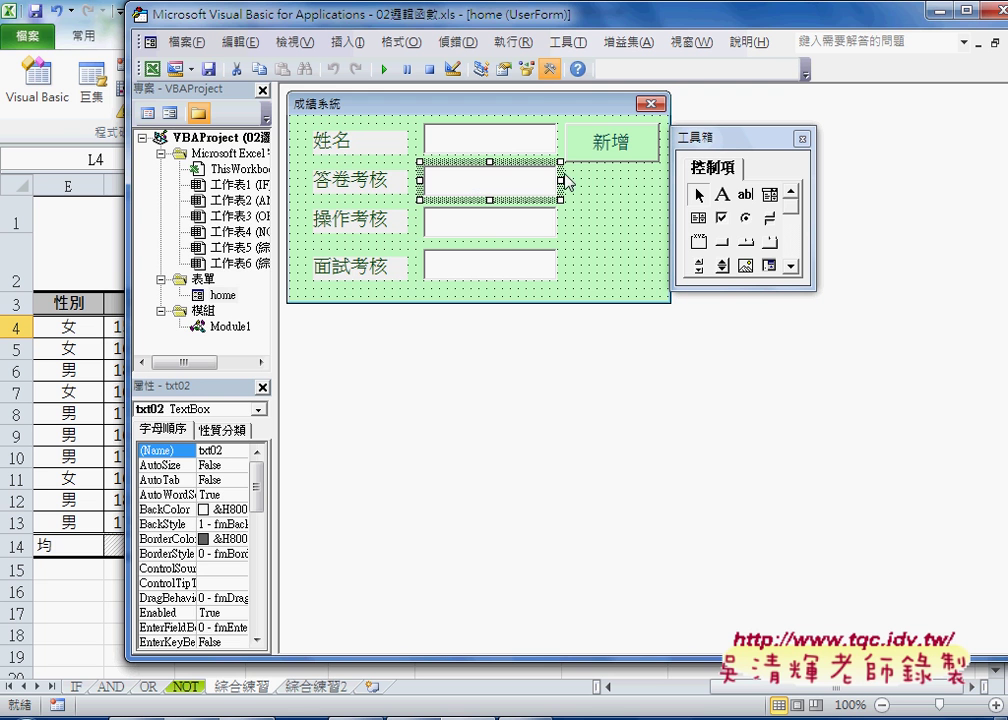
Step: Test-run the UserForm with F5, then close it and return to the form designer
left_click(595, 222)
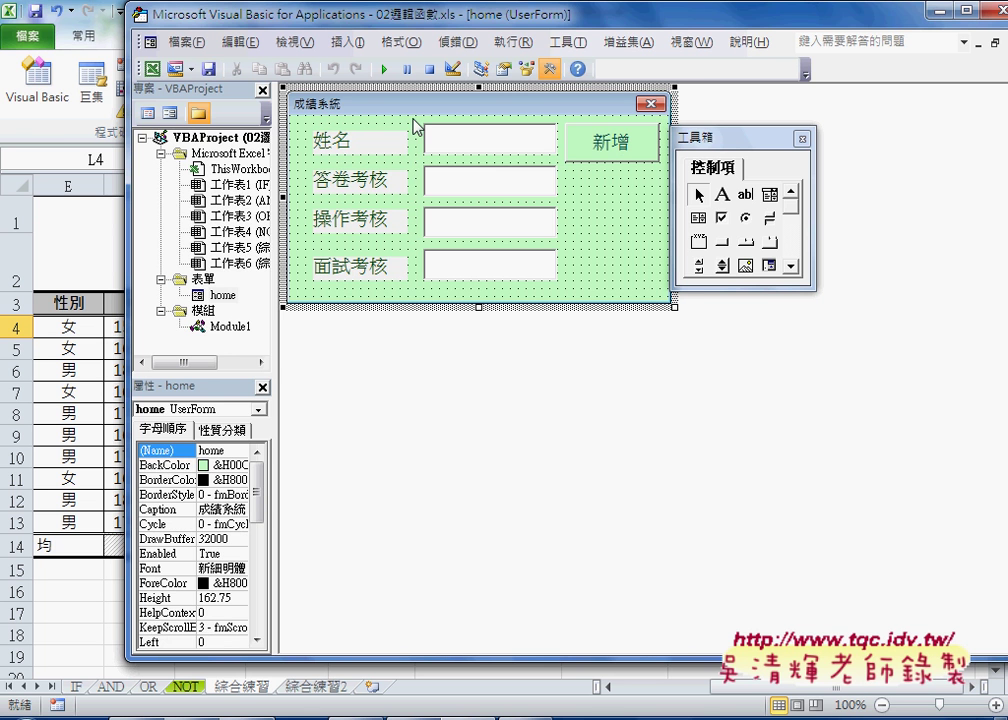
key("F5")
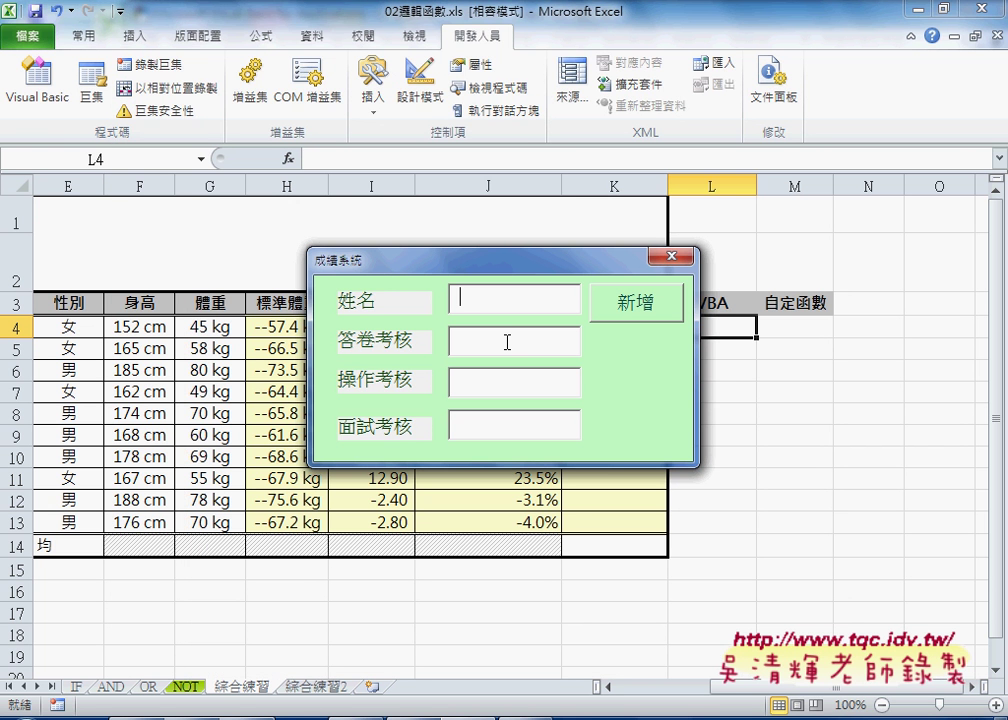
left_click(671, 257)
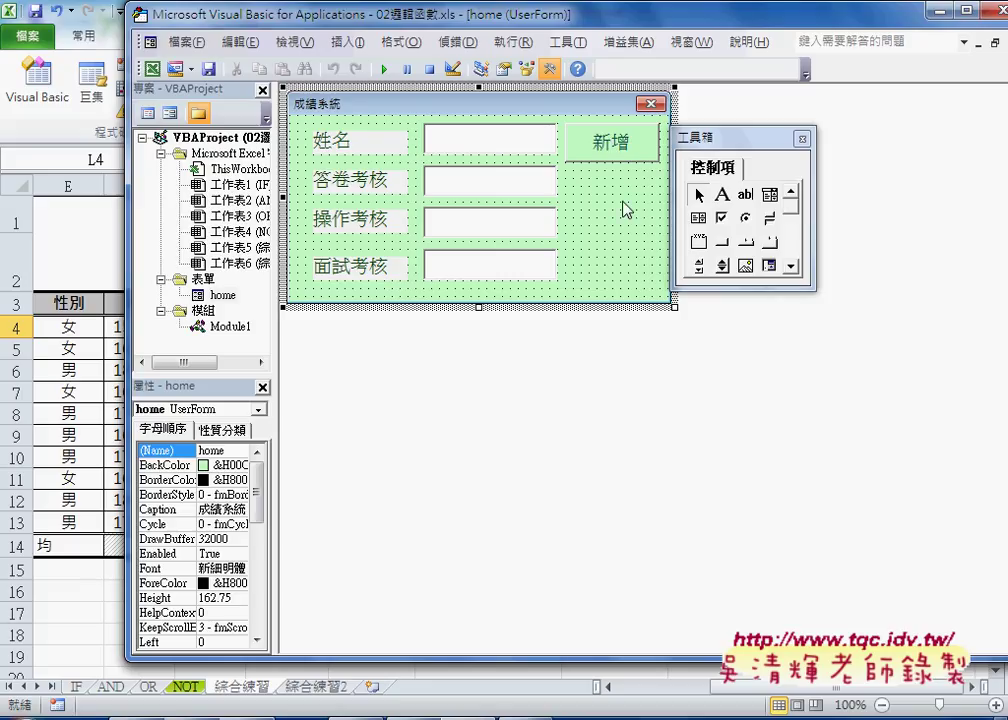
double_click(627, 236)
Step: Launch the 成績系統 form in Excel and enter name BBB with 答卷考核 score -50 instead of 200
left_click(77, 689)
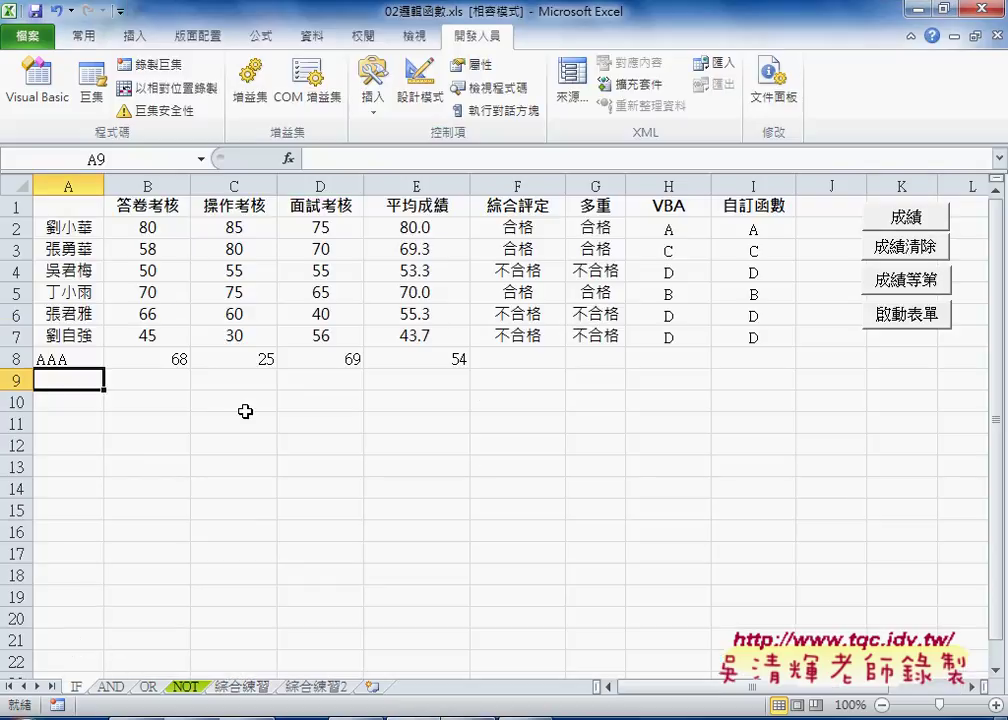
left_click(908, 318)
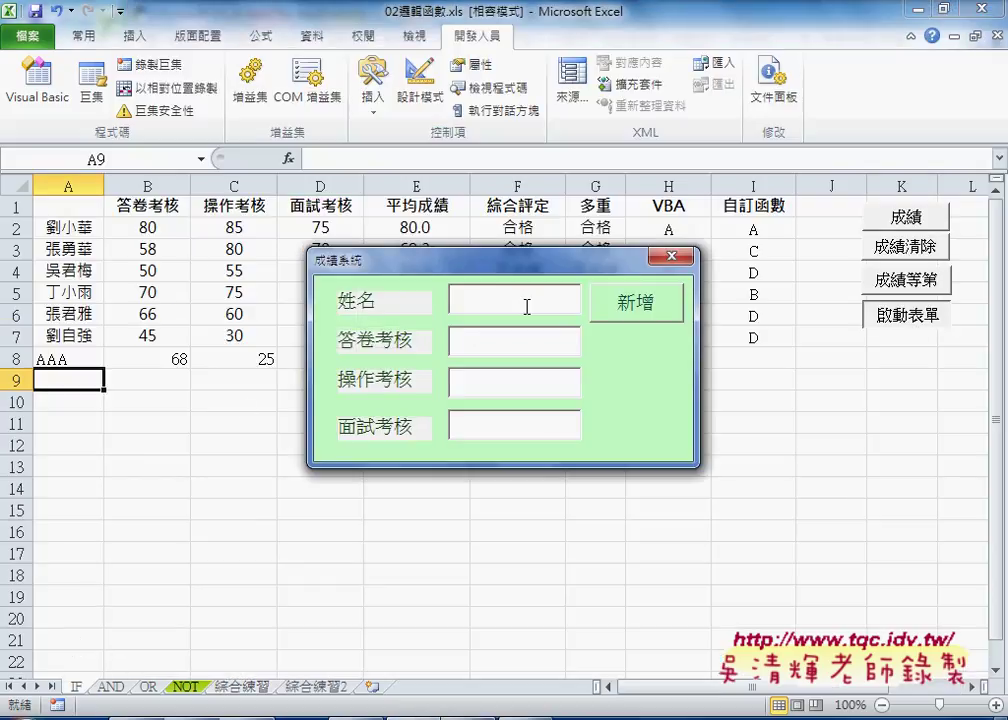
type("BBB")
left_click(460, 340)
type("2")
type("00")
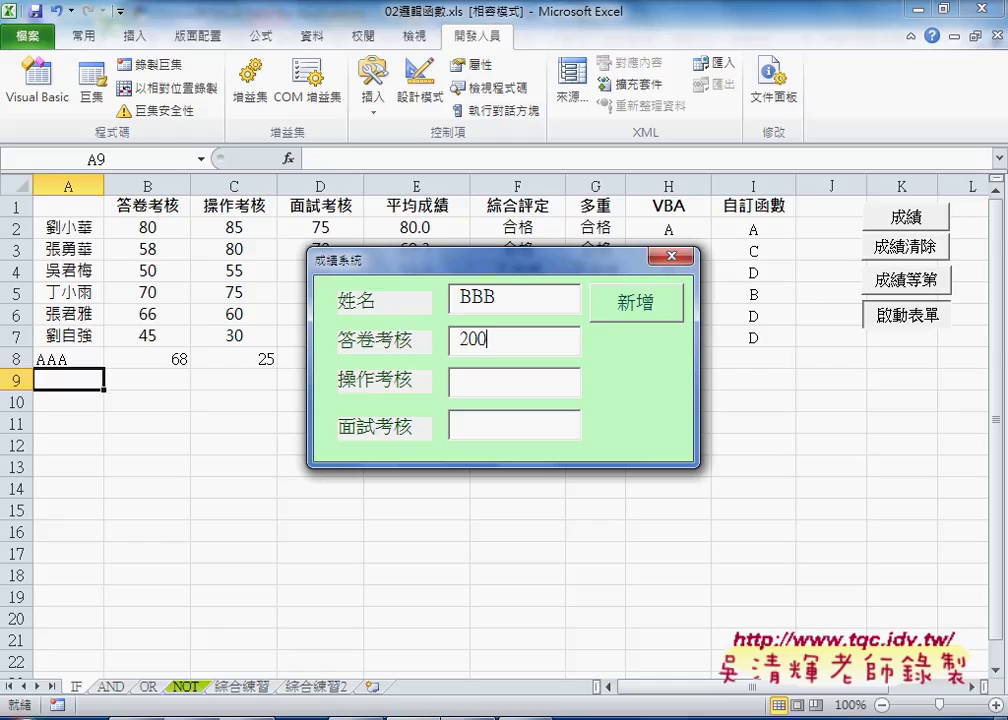
key("BackSpace")
key("BackSpace")
key("BackSpace")
type("-5")
type("0")
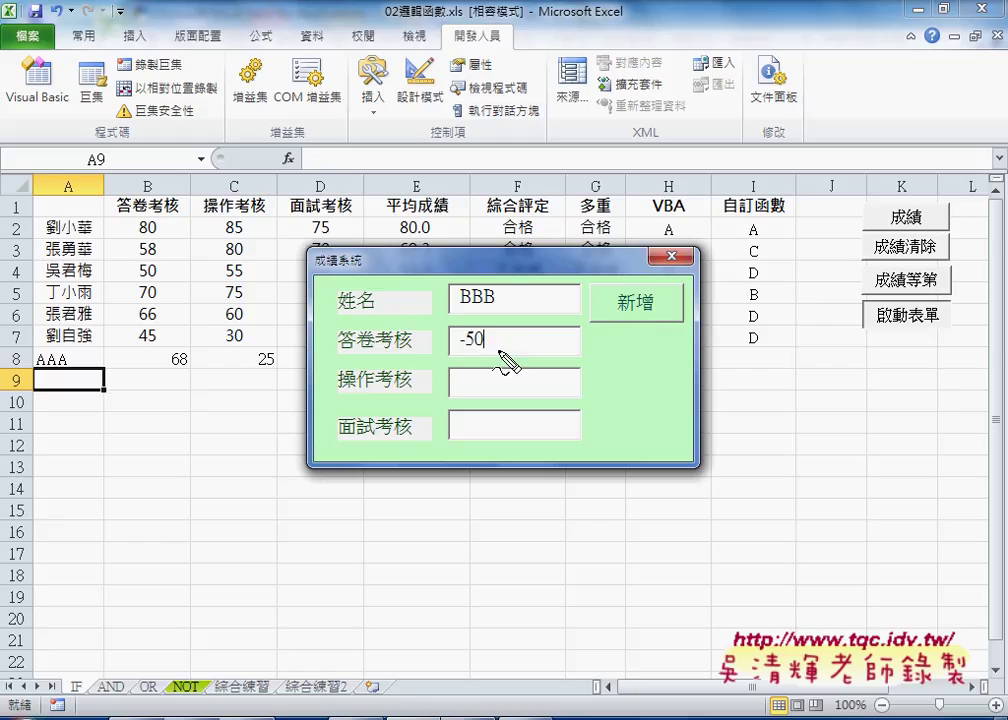
Step: Dismiss the 成績系統 form with Escape, leaving the BBB record with score -50 unadded
left_click_drag(470, 322, 484, 338)
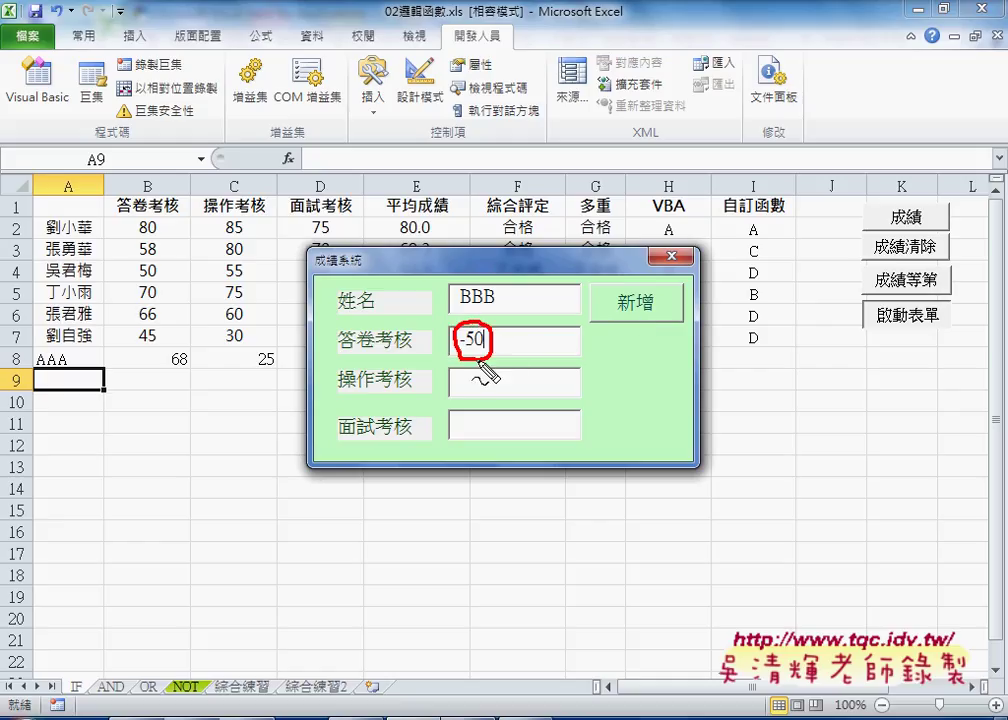
left_click_drag(662, 318, 647, 317)
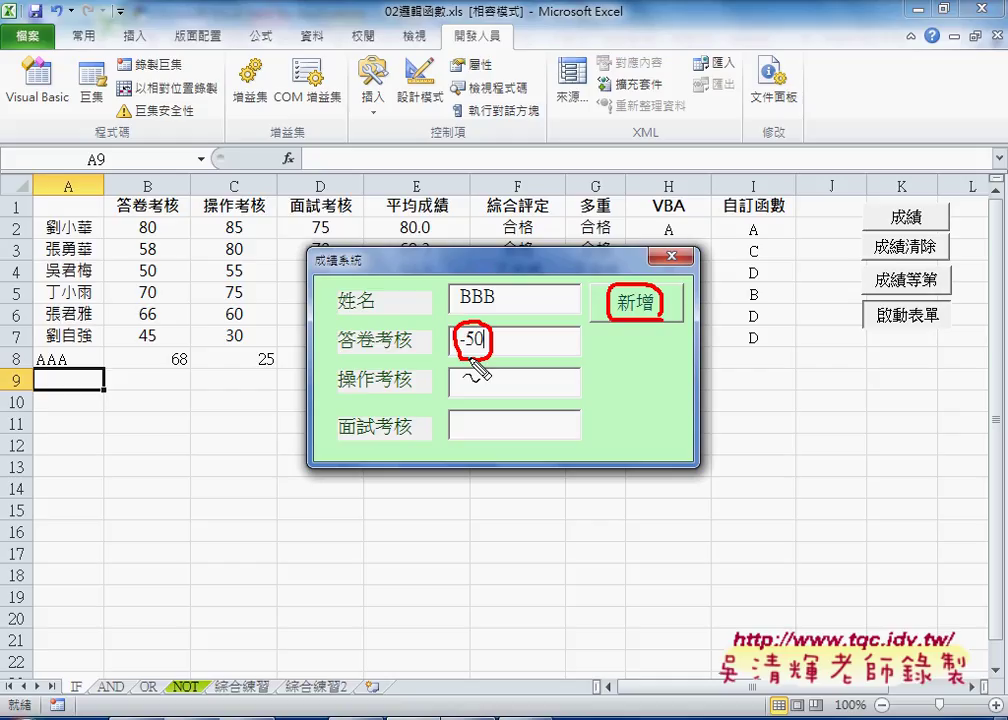
mouse_move(522, 328)
left_mouse_down()
mouse_move(507, 352)
mouse_move(526, 352)
left_mouse_up()
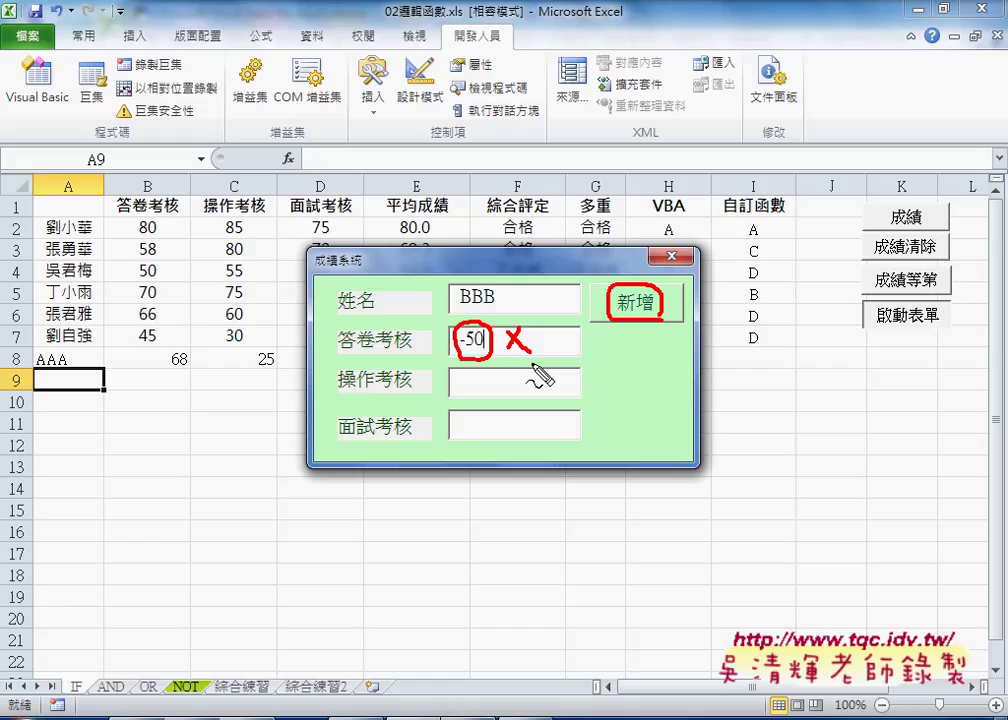
key("Escape")
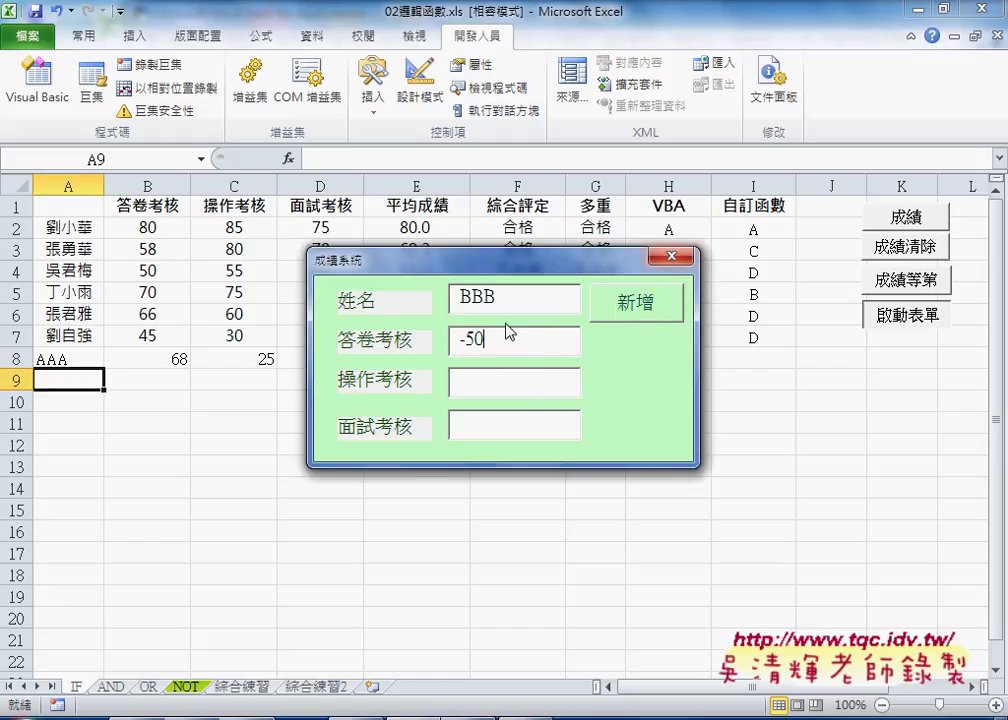
Step: Close the form and open the 新增 button's B01_Click code in the VBA editor
left_click(670, 258)
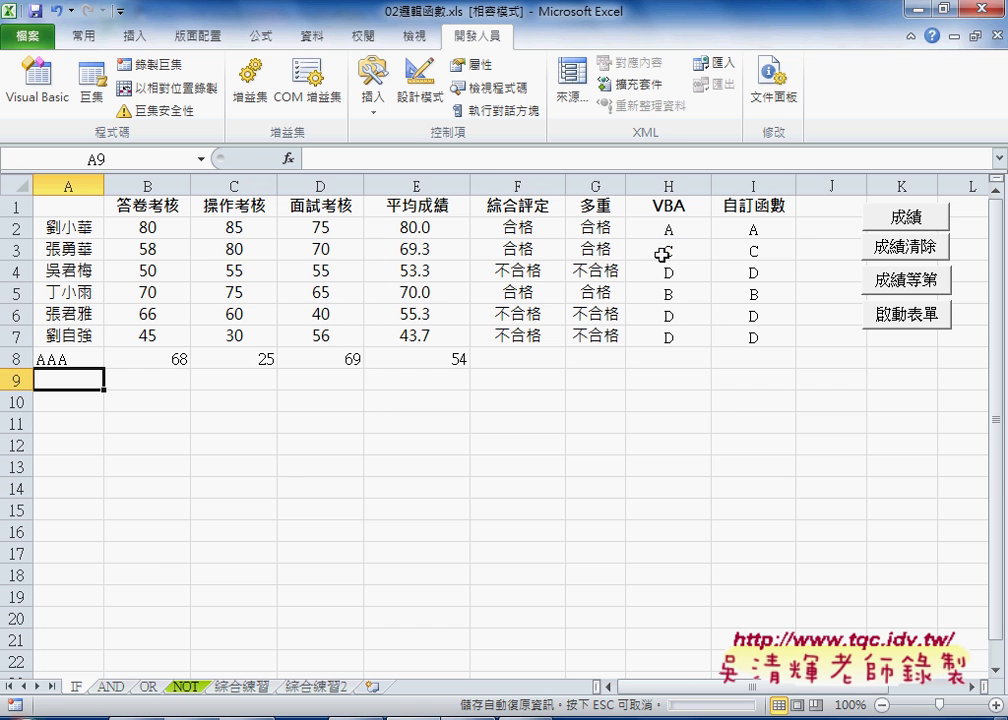
left_click(45, 103)
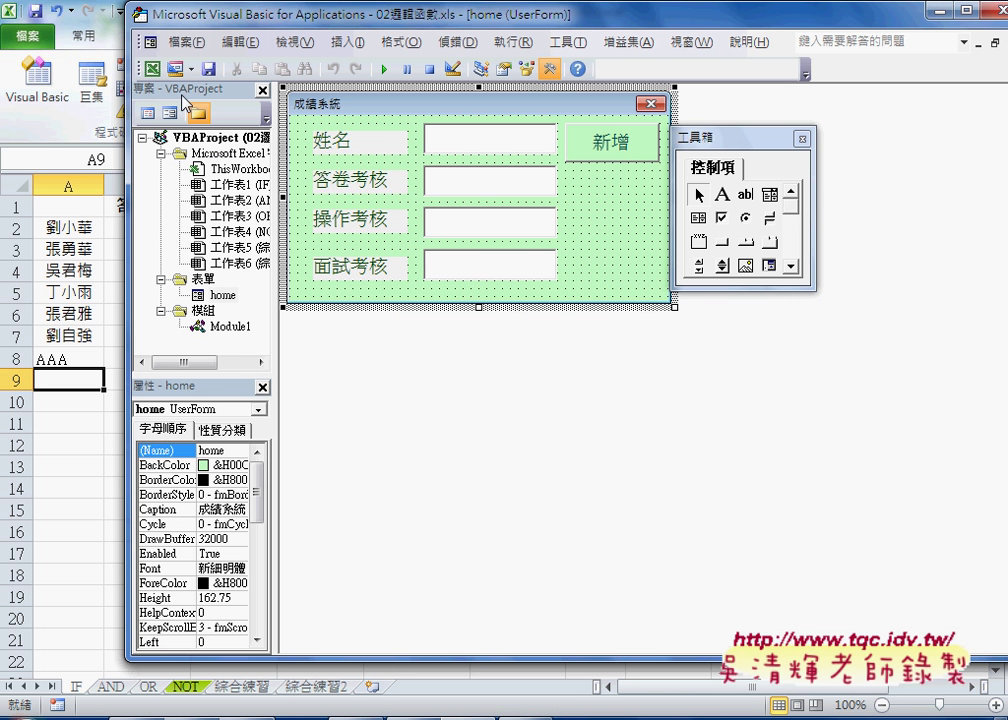
left_click(603, 146)
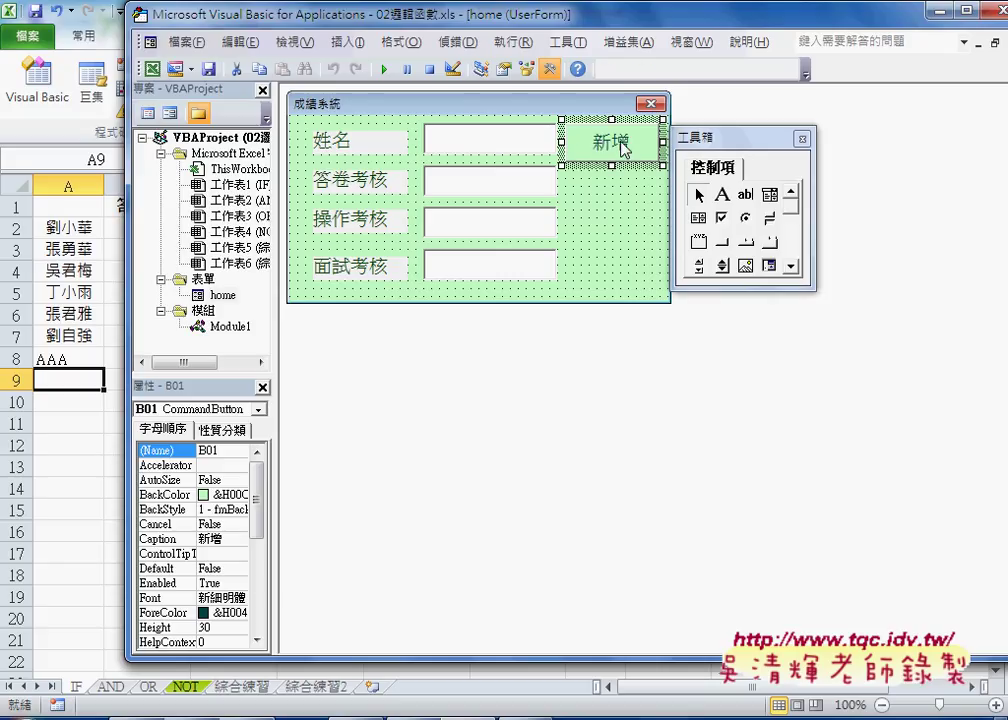
double_click(622, 150)
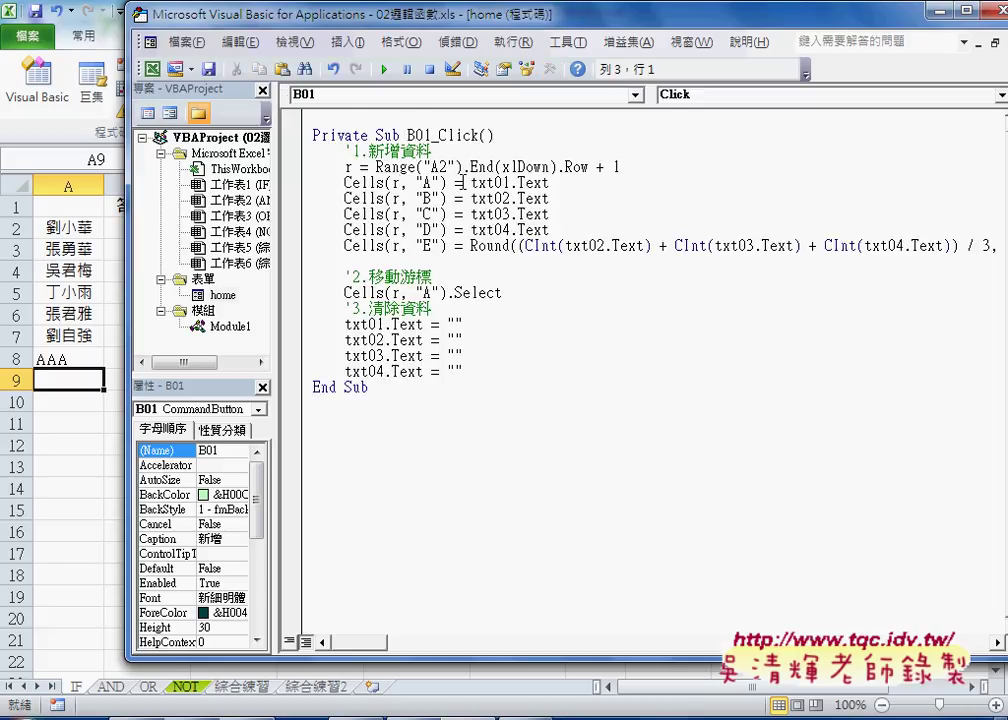
Step: Insert a blank line below the '1.新增資料 comment in B01_Click
double_click(521, 183)
left_click_drag(521, 183, 338, 183)
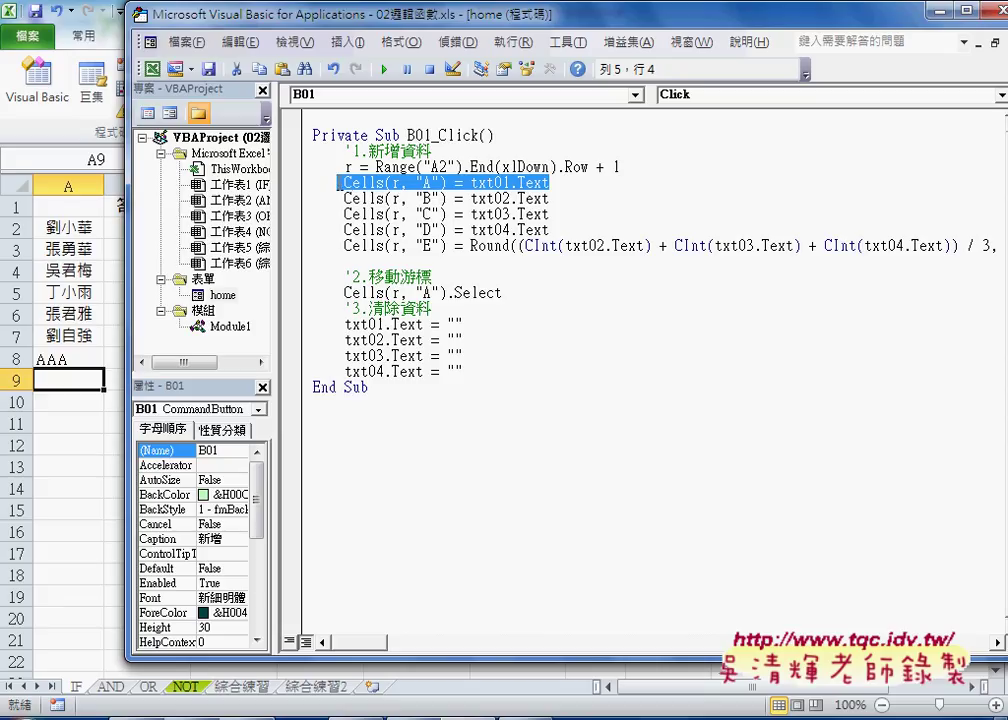
left_click_drag(338, 183, 352, 183)
left_click(454, 167)
left_click(505, 145)
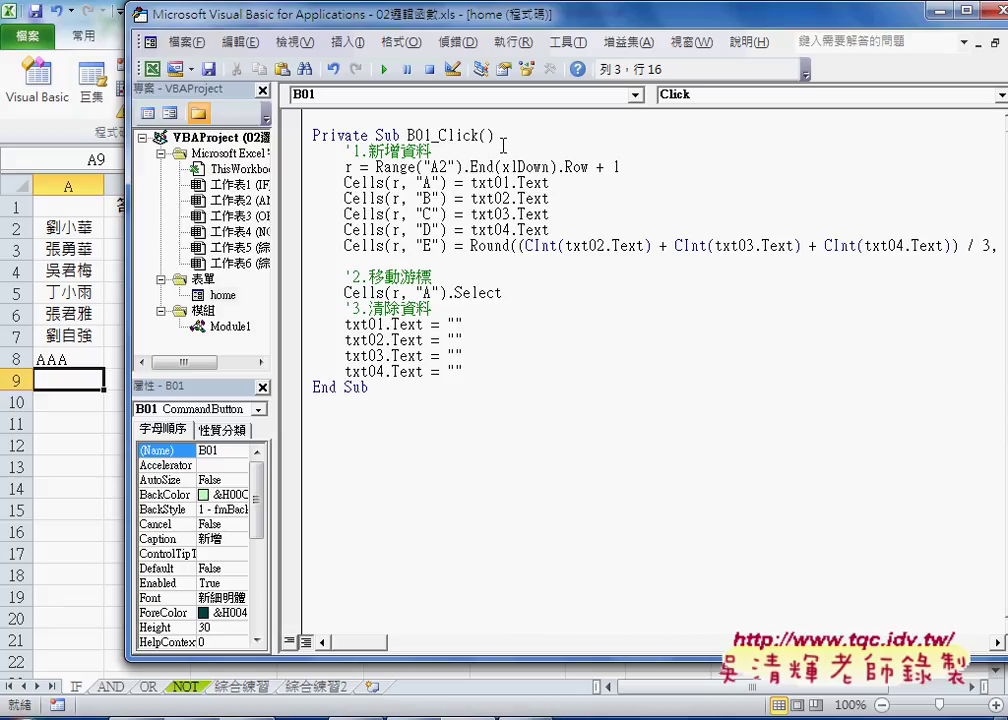
key("Return")
key("Return")
key("Up")
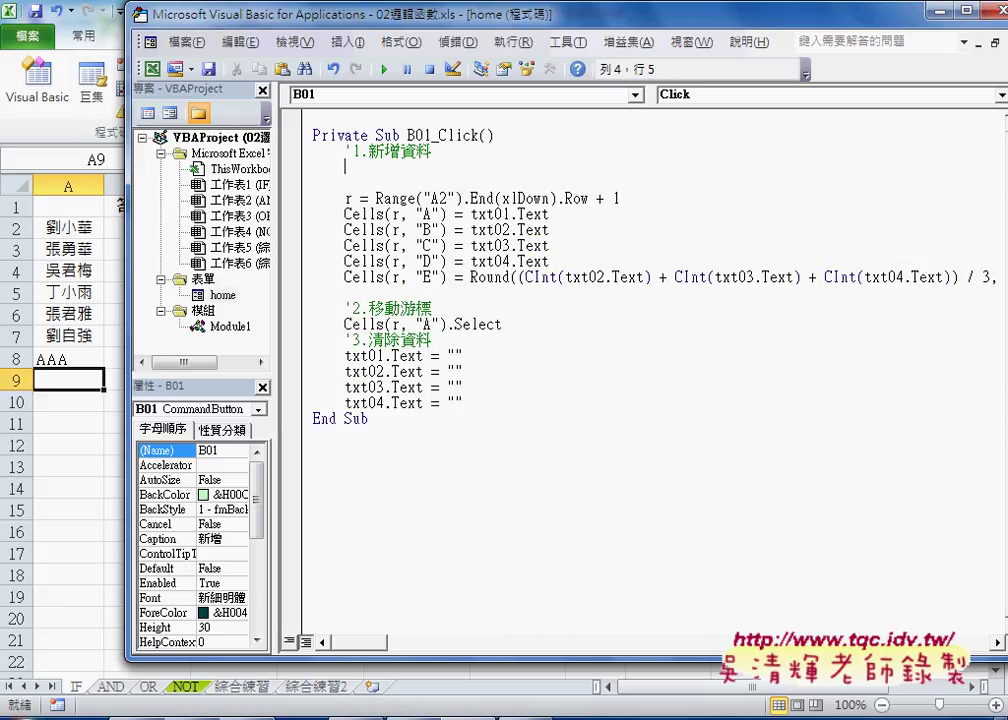
Step: Write If txt02.Text > 100 Or txt02.Text < 0 Then and begin the closing End If
type("i")
type("f")
type("t")
type("xt02")
type(".text")
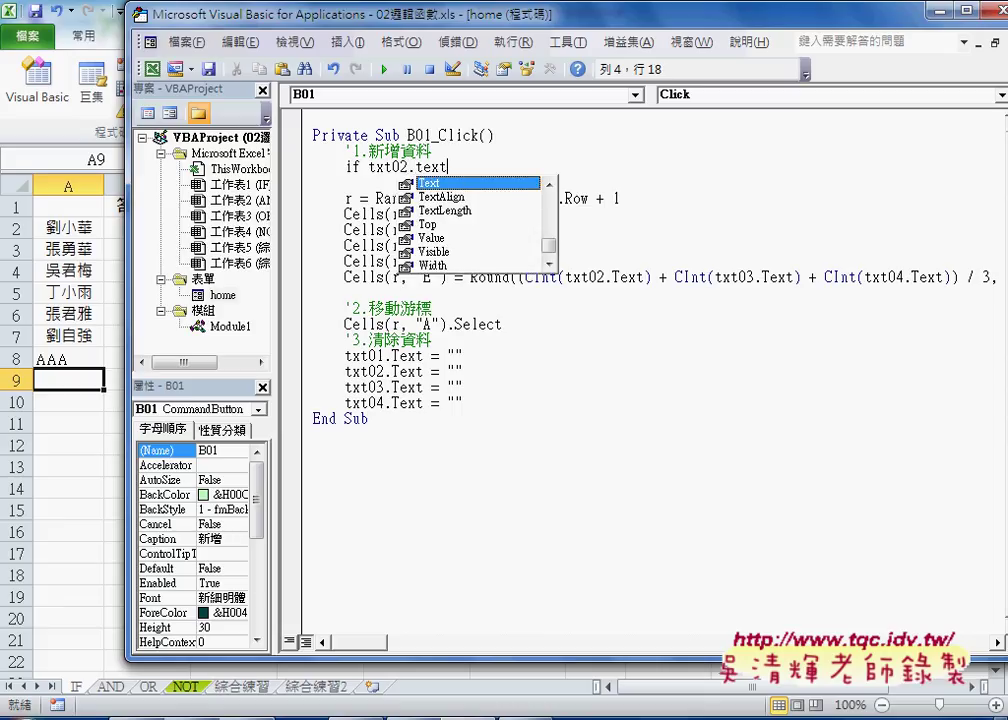
type(">")
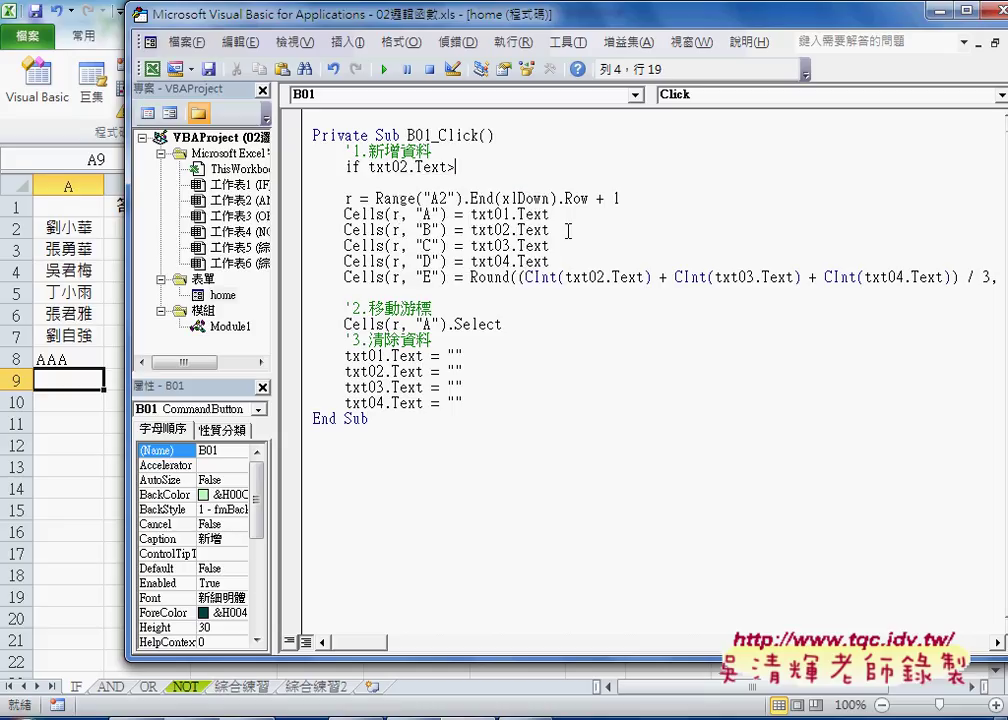
type("10")
type("0")
type(" o")
type("r")
type(" tx")
type("t02.")
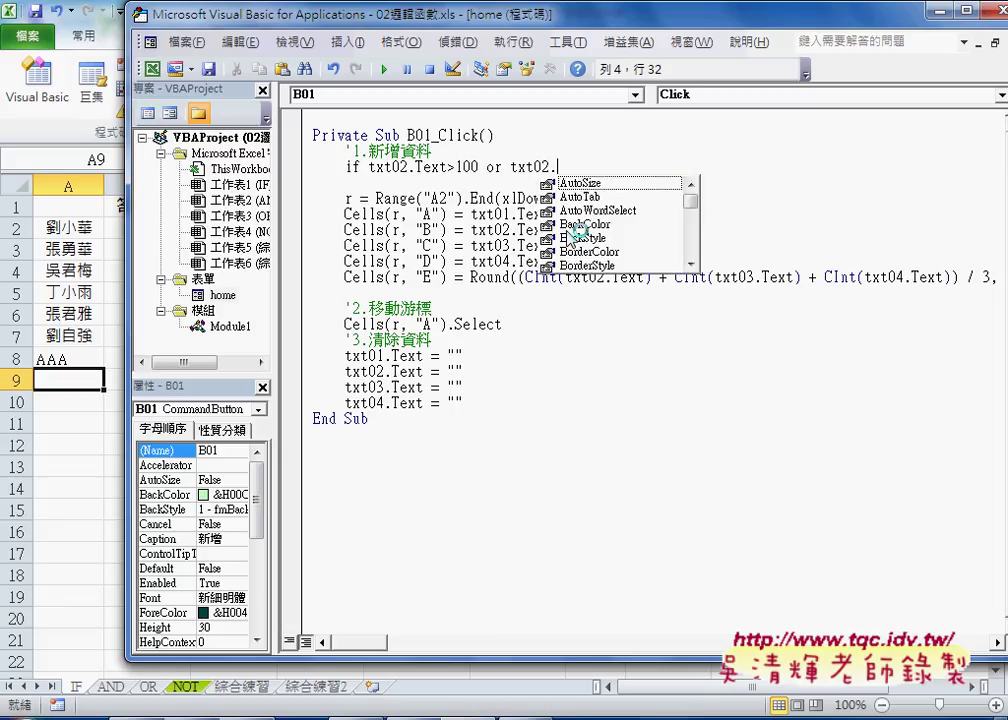
type("tex")
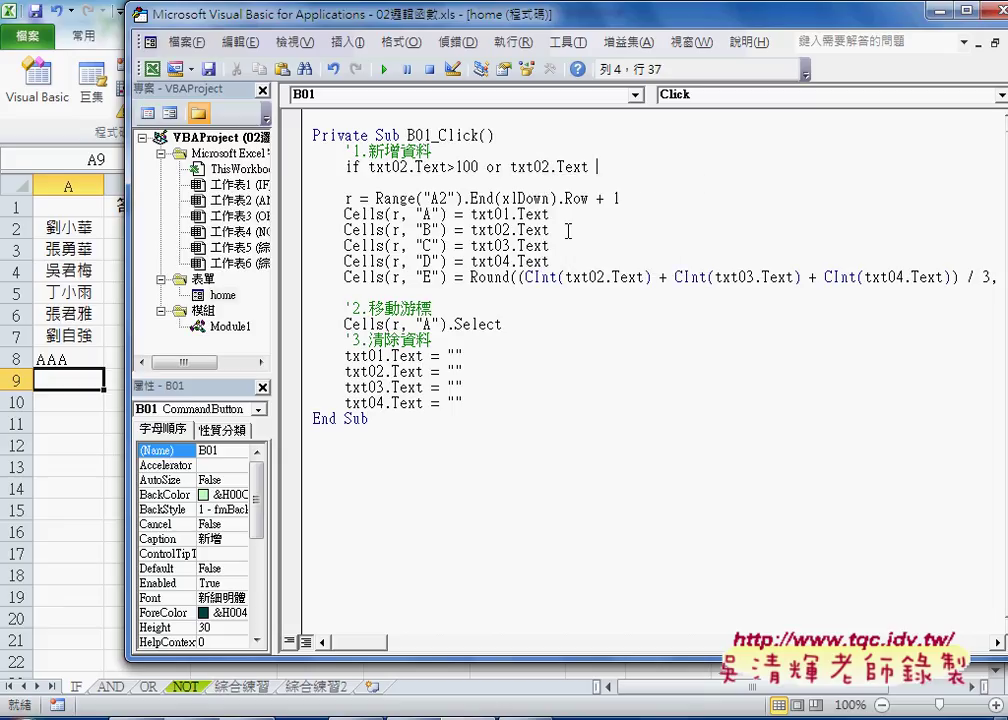
type(" <")
type("0")
type(" t")
type("hen")
key("Return")
key("Return")
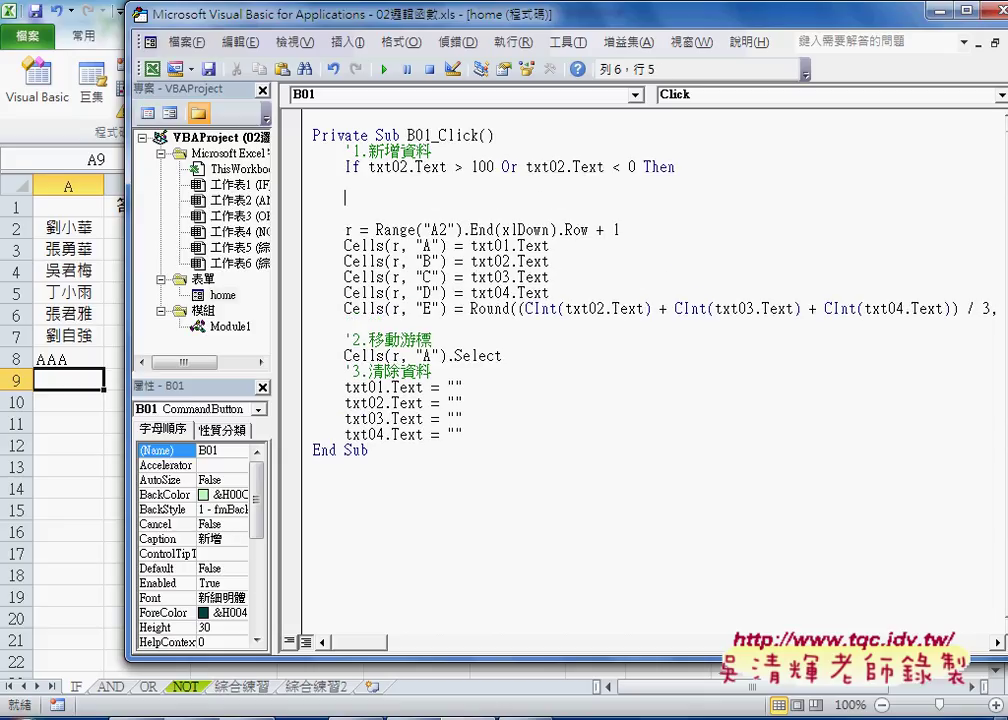
type("e")
type("nd if")
Step: Indent the blank line inside the If block
key("Down")
left_click_drag(368, 167, 590, 168)
left_click(555, 183)
key("Tab")
Step: Enter MsgBox "請輸入0到100之間的數字!!" on that line using Chinese input
type("ms")
type("gbo")
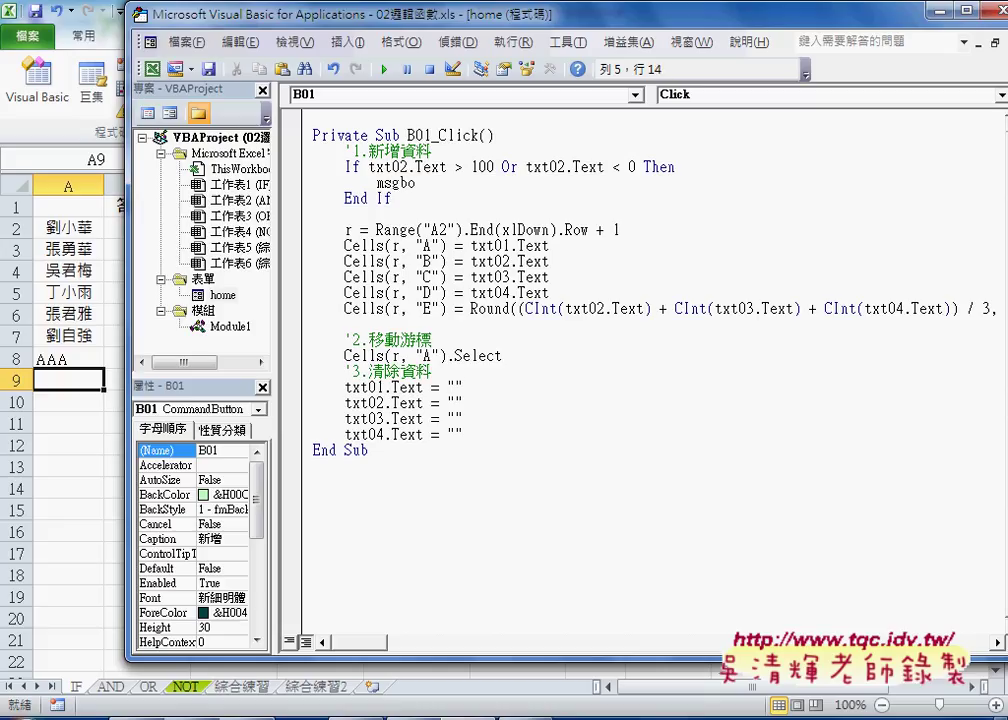
type("x")
type("\"\"")
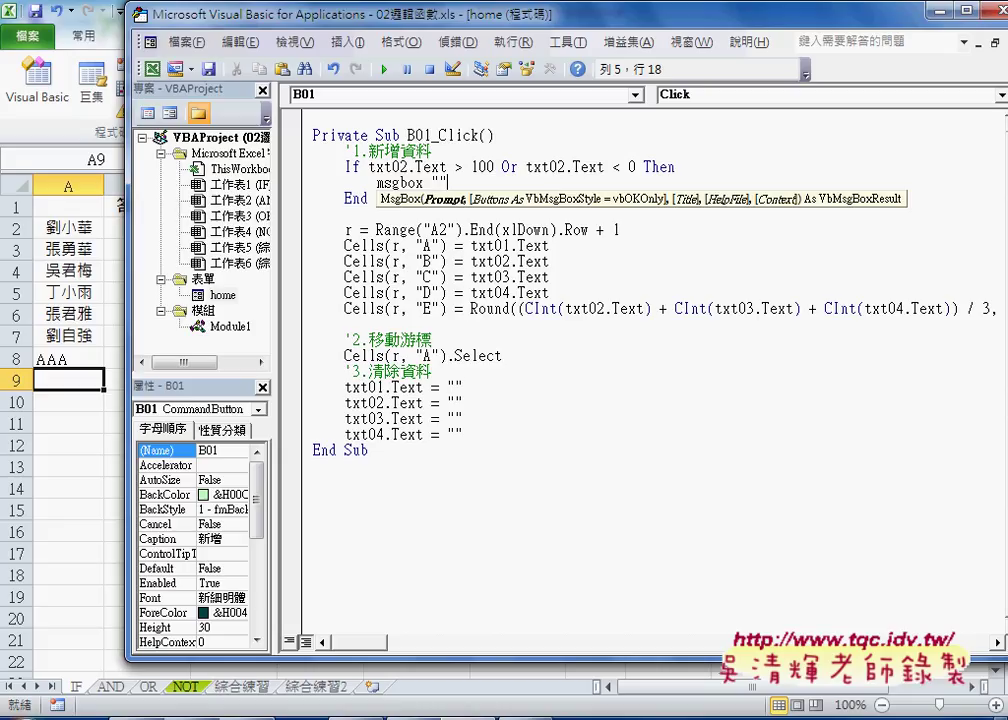
key("Left")
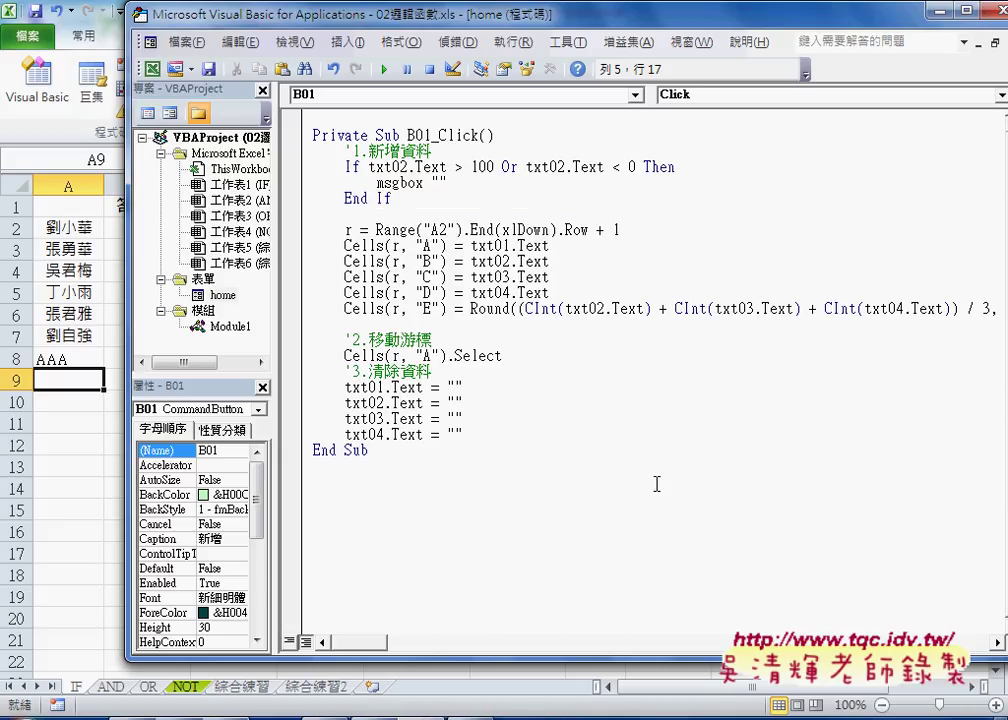
key("grave")
type("請")
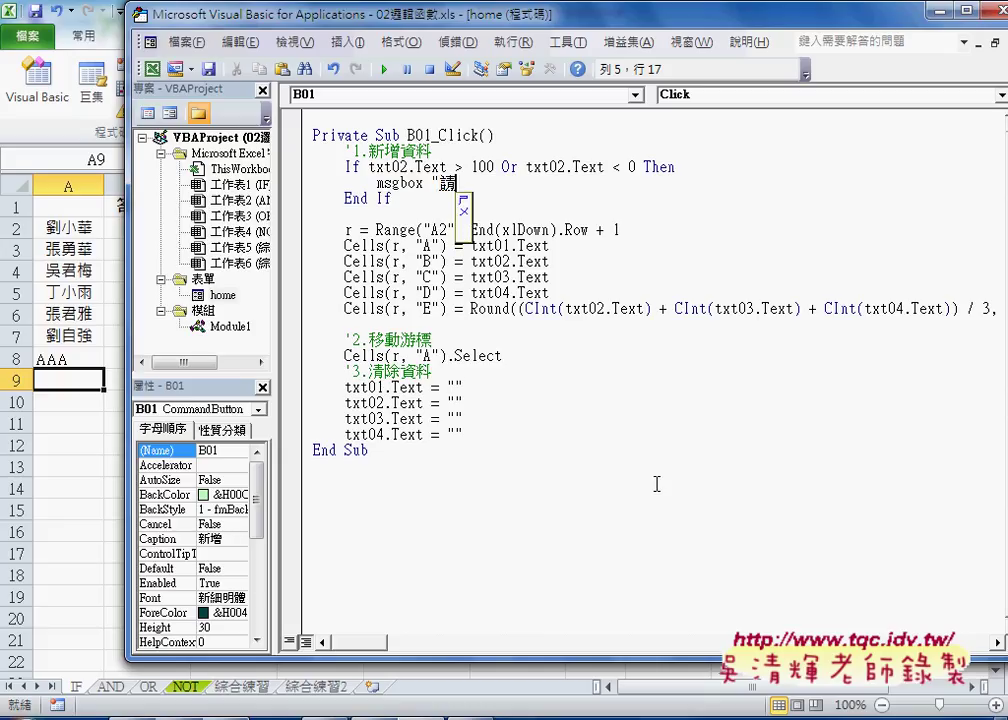
type("輸入")
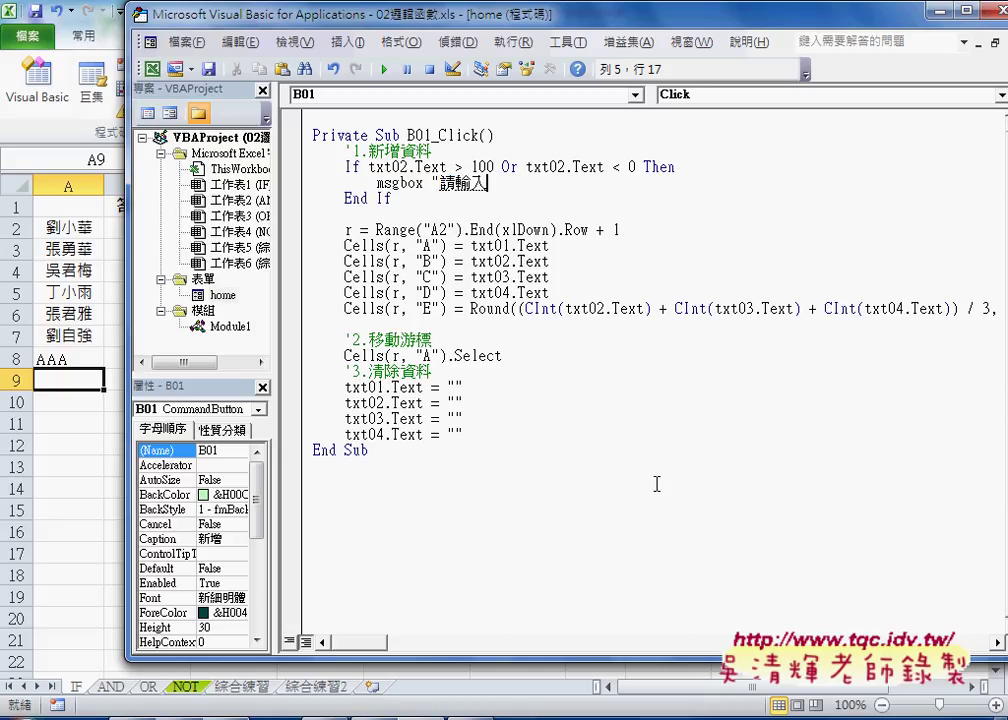
type("0到")
type("100")
type("之間的數")
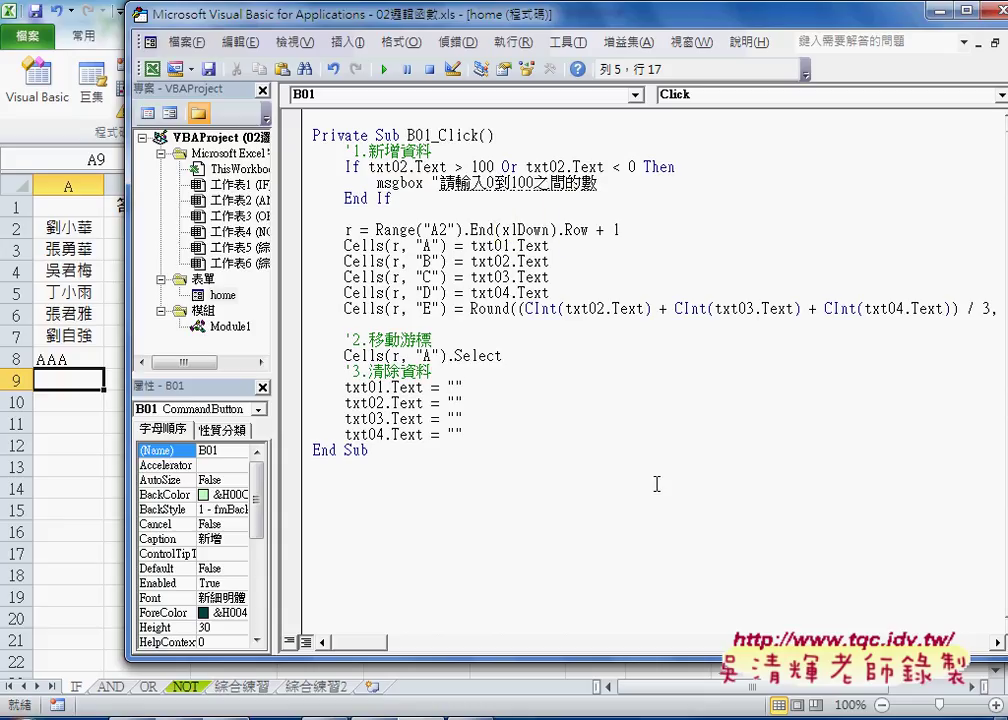
type("字!!")
key("Return")
type("\"")
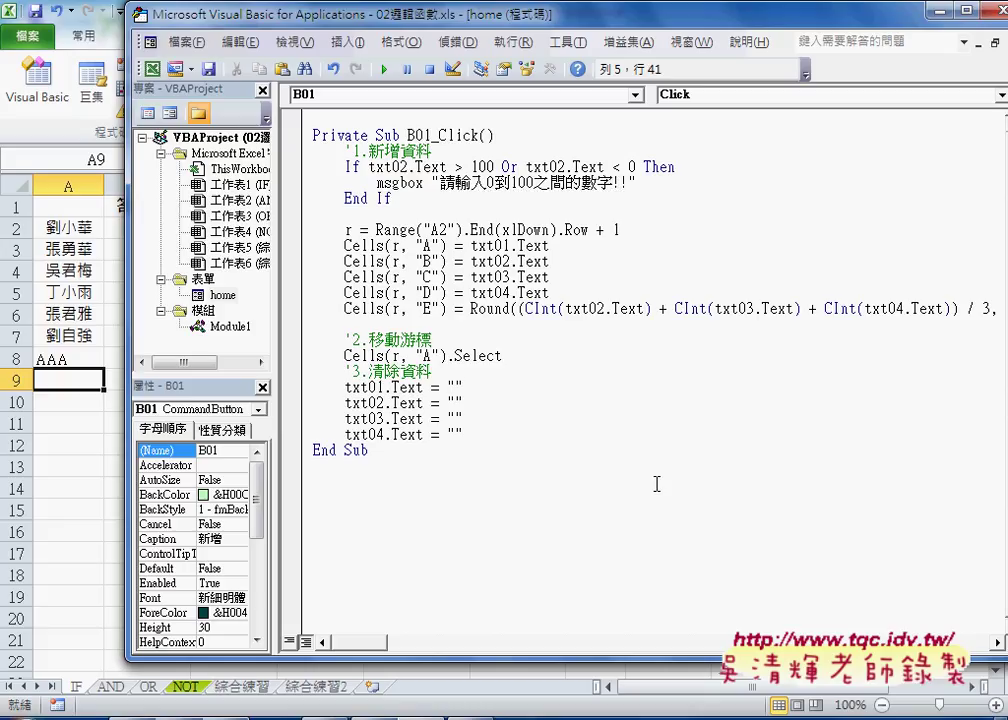
left_click(649, 214)
left_click_drag(376, 183, 638, 183)
left_click(665, 182)
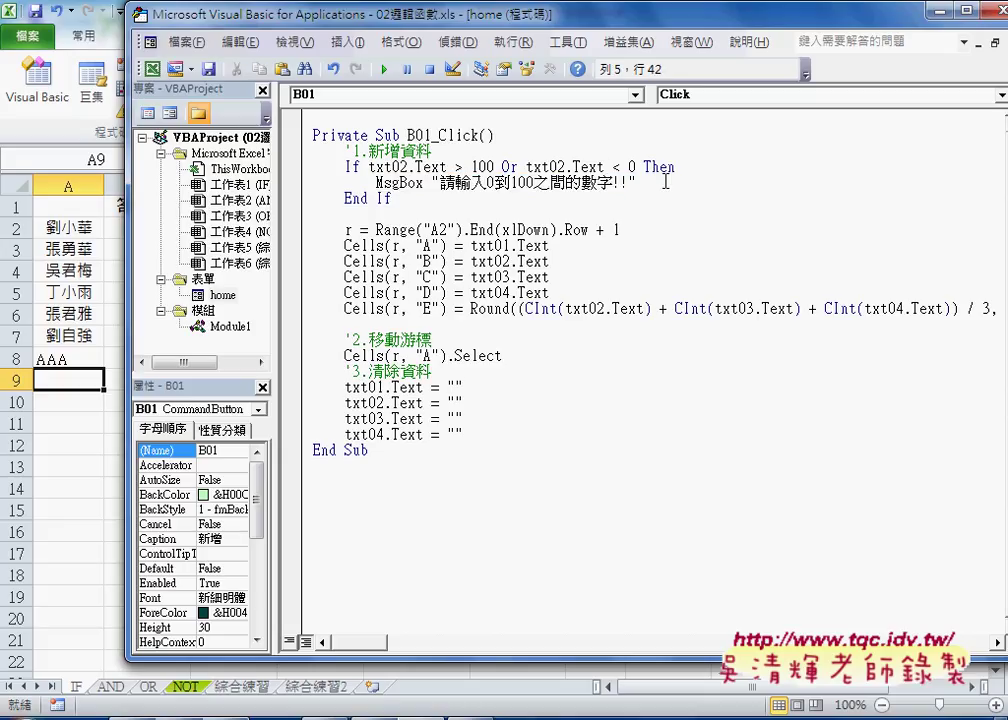